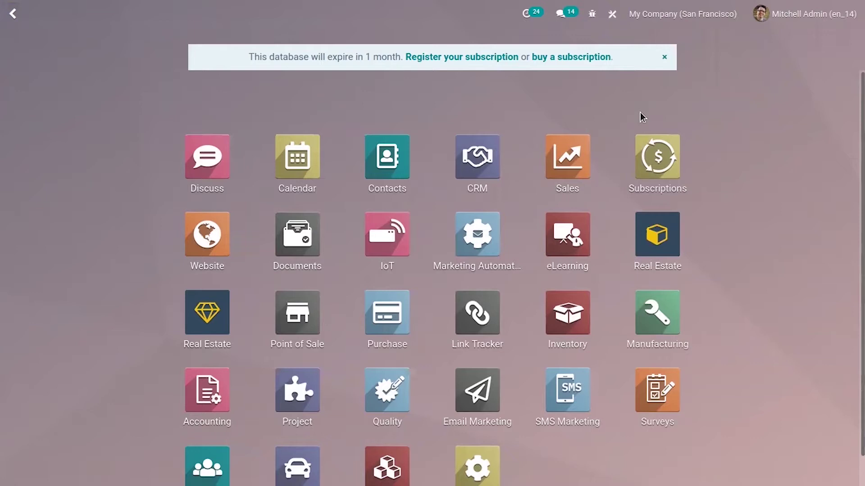
- Open Inventory Settings and check that Storage Locations and Multi-Step Routes are enabled under Warehouse
click(573, 313)
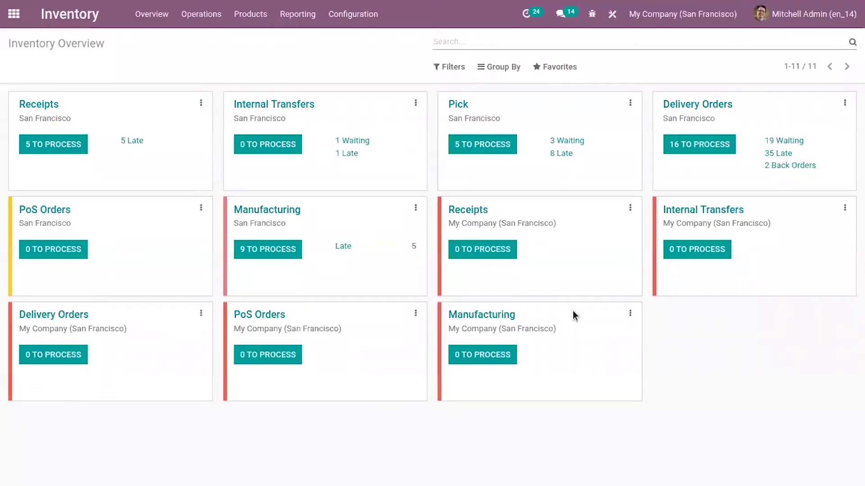
click(343, 14)
click(353, 38)
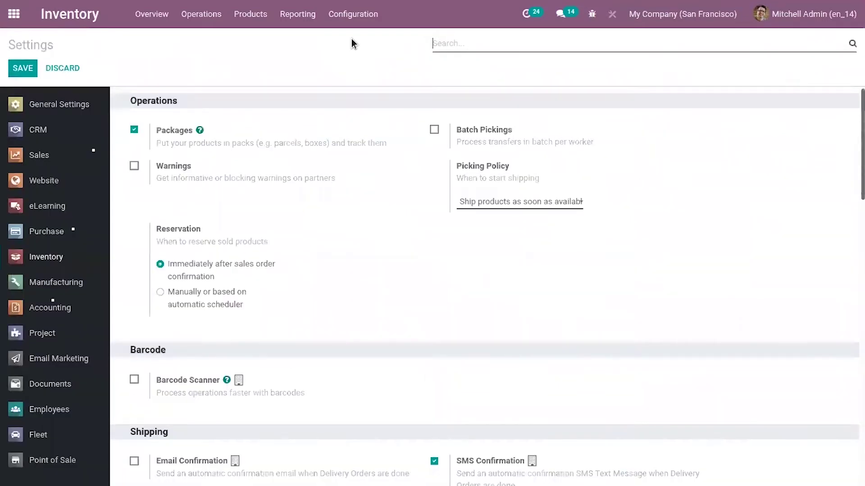
scroll(633, 315, down, 8)
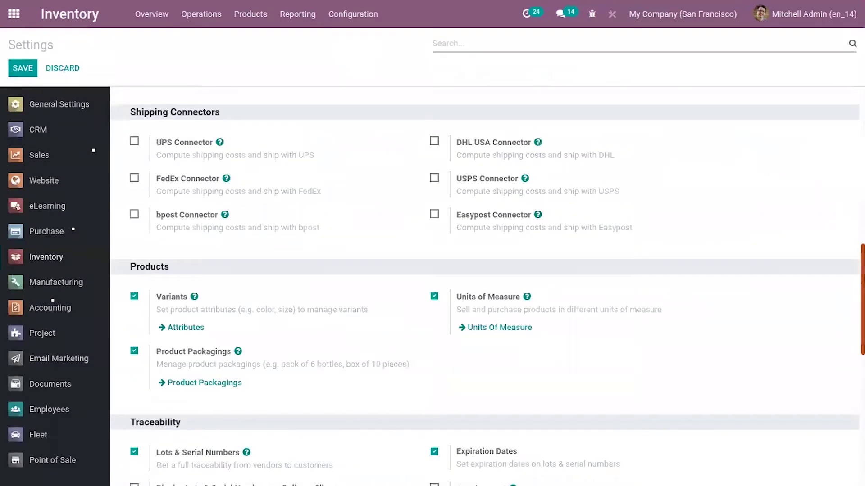
scroll(154, 386, down, 9)
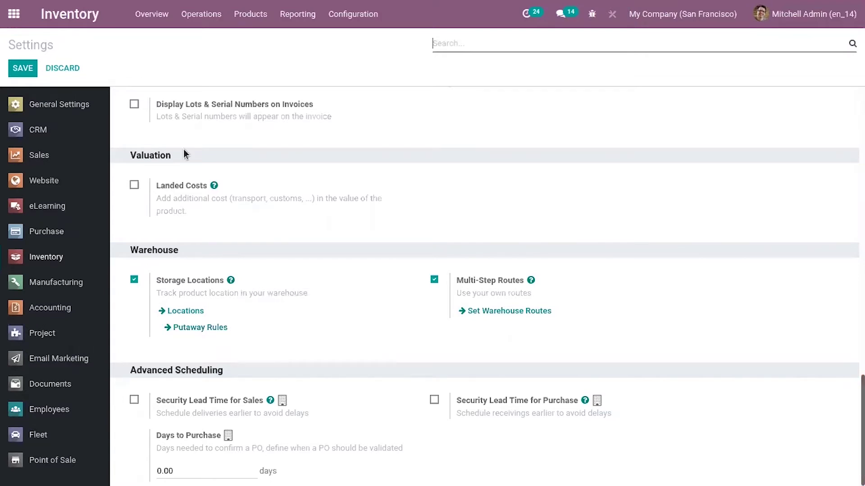
click(341, 7)
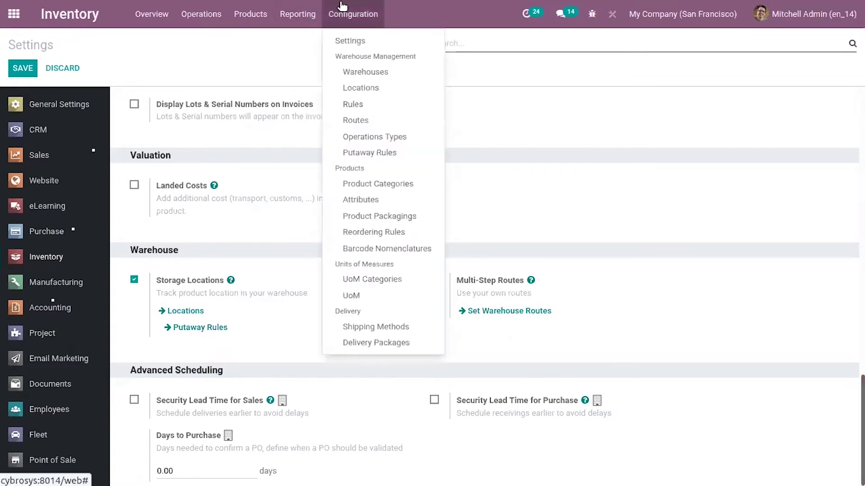
- Create a new warehouse record named 'New Warehouse'
click(392, 73)
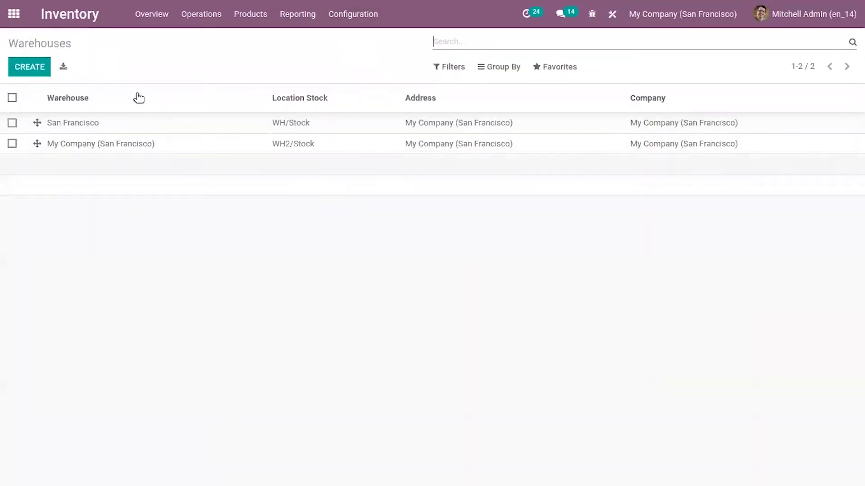
click(29, 72)
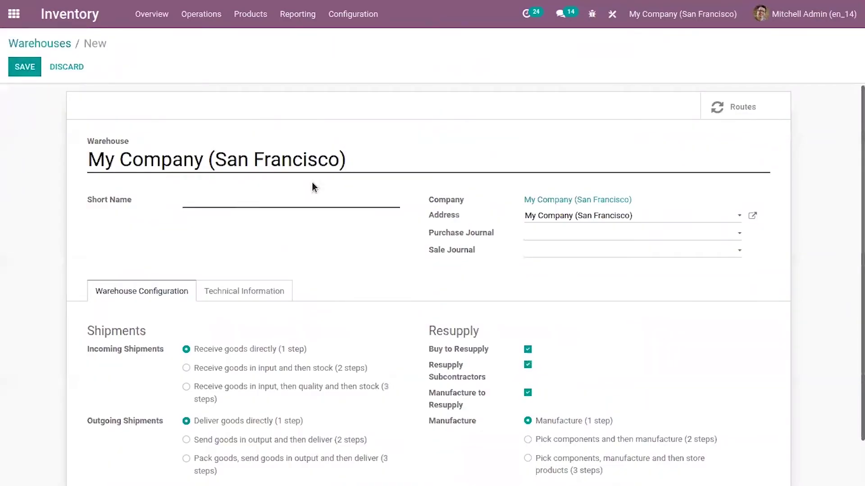
key(BackSpace)
key(BackSpace)
key(BackSpace)
key(BackSpace)
key(BackSpace)
key(BackSpace)
key(BackSpace)
key(BackSpace)
key(BackSpace)
key(BackSpace)
key(BackSpace)
key(BackSpace)
key(BackSpace)
key(BackSpace)
key(BackSpace)
key(BackSpace)
key(BackSpace)
key(BackSpace)
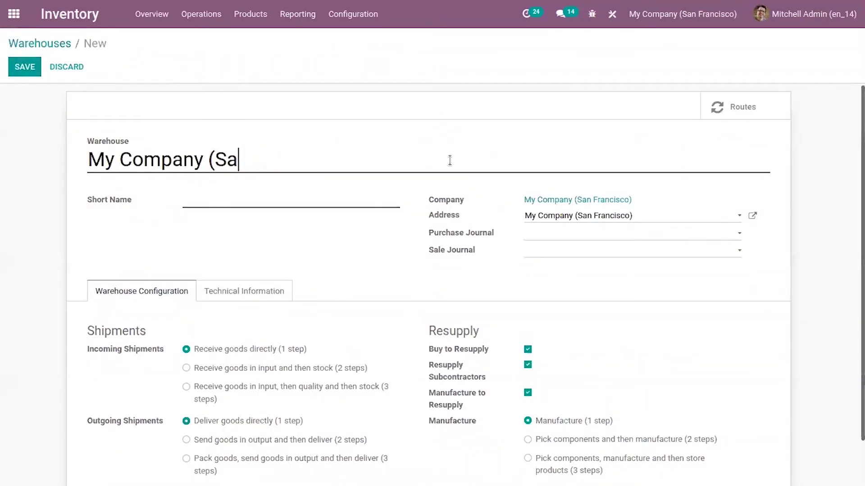
key(BackSpace)
key(BackSpace)
key(BackSpace)
key(BackSpace)
key(BackSpace)
key(BackSpace)
key(BackSpace)
key(BackSpace)
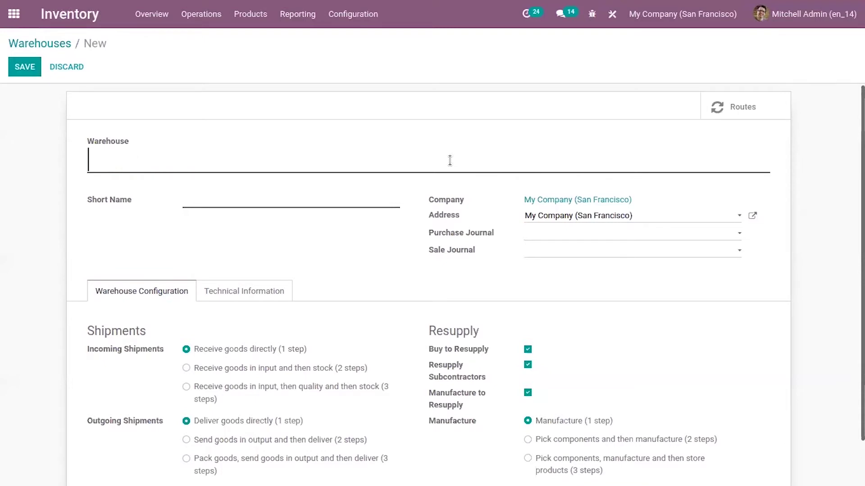
click(449, 161)
text(N)
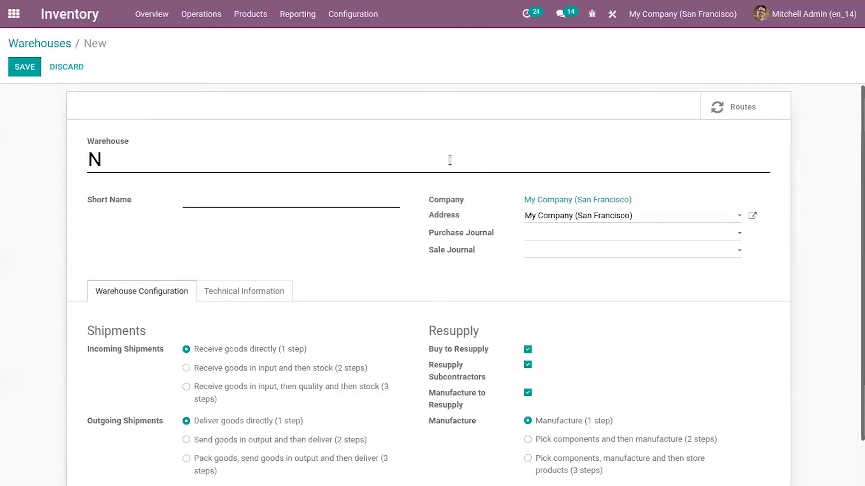
text(ew)
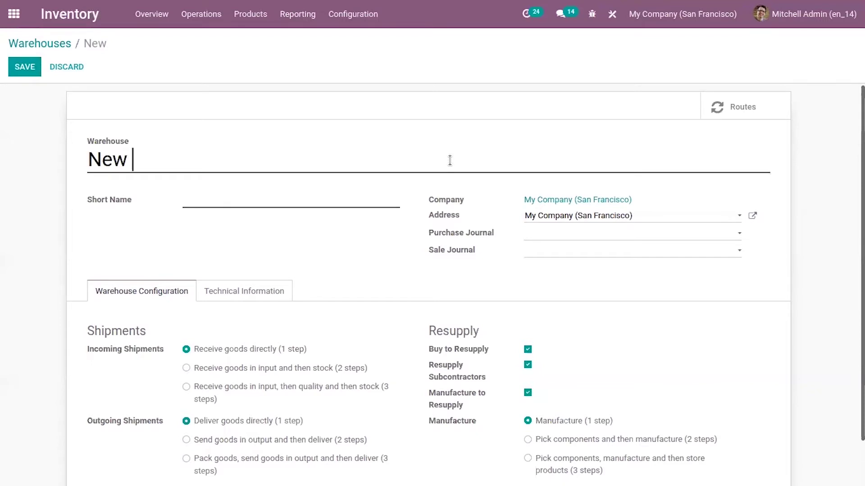
text( Ware)
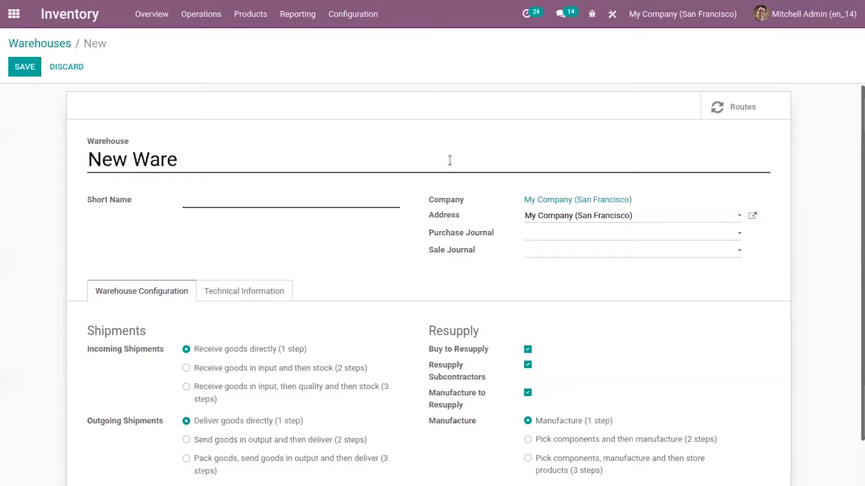
key(BackSpace)
text(ehouse)
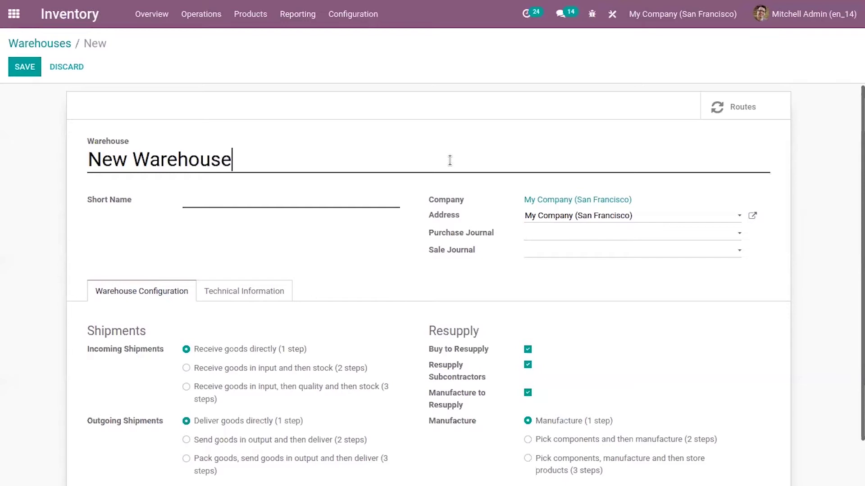
- Set the warehouse address to CH Company and short name WH3, then save it
click(631, 215)
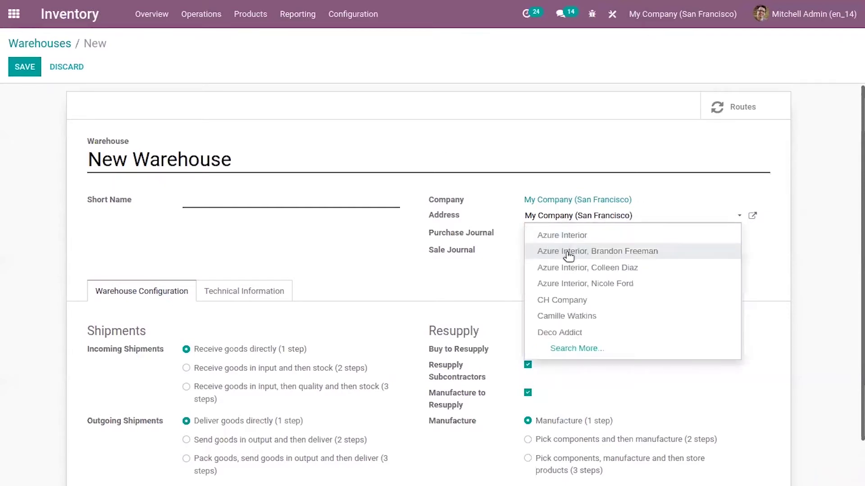
click(579, 301)
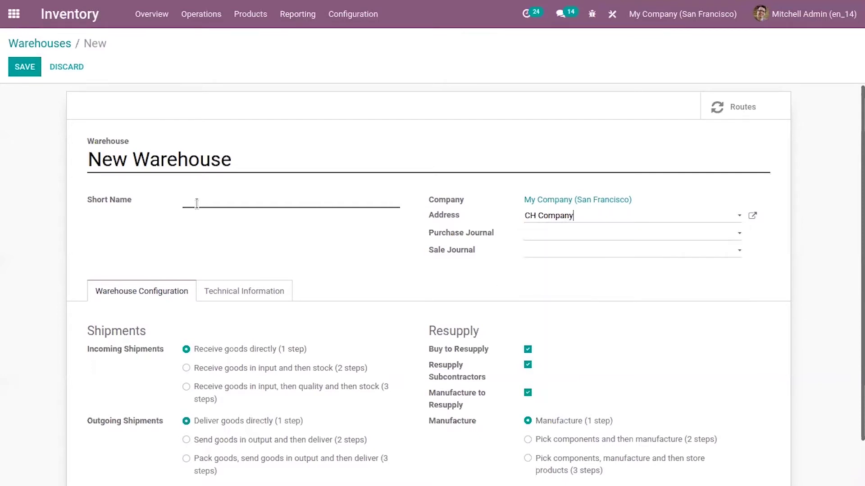
text(WH)
text(2)
key(BackSpace)
text(3)
click(265, 289)
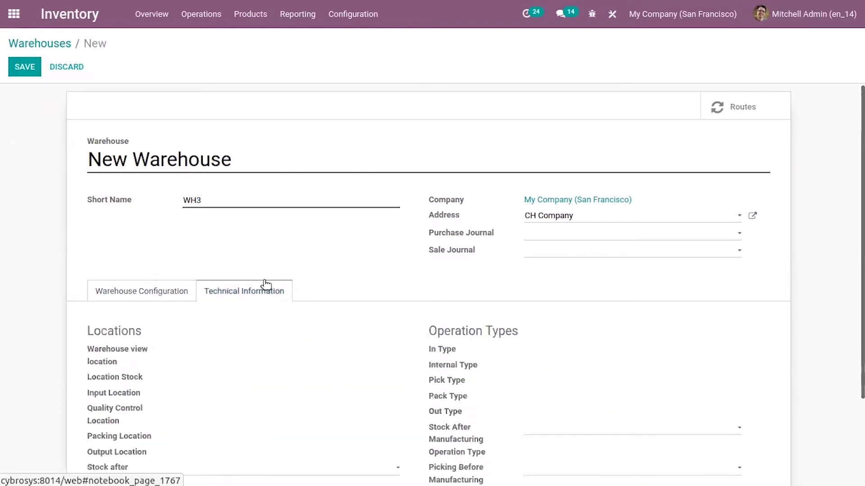
click(174, 291)
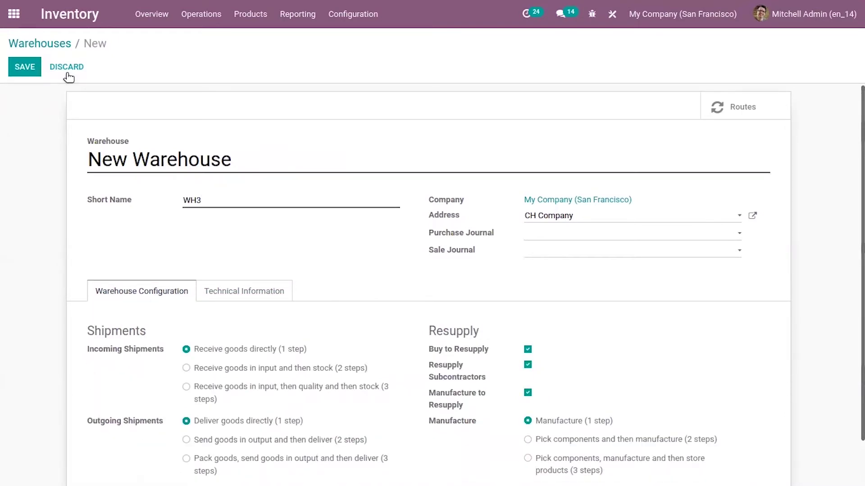
click(39, 65)
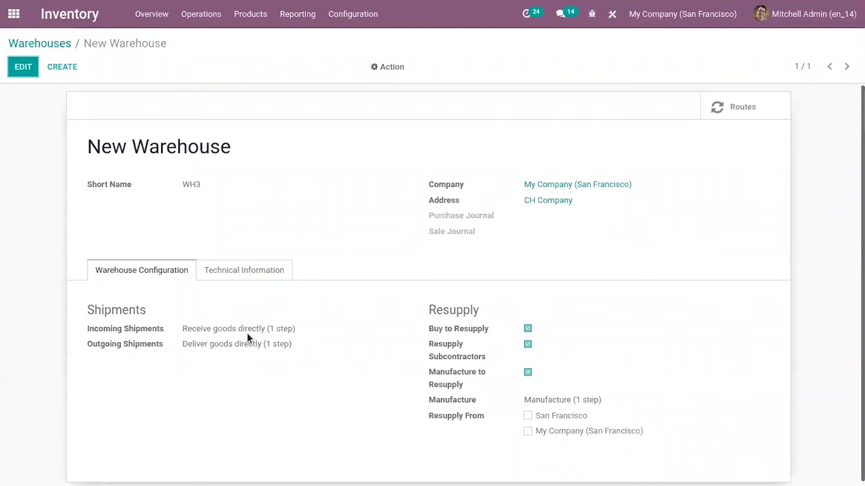
- Return to the Warehouses list showing New Warehouse with stock location WH3/Stock
click(58, 41)
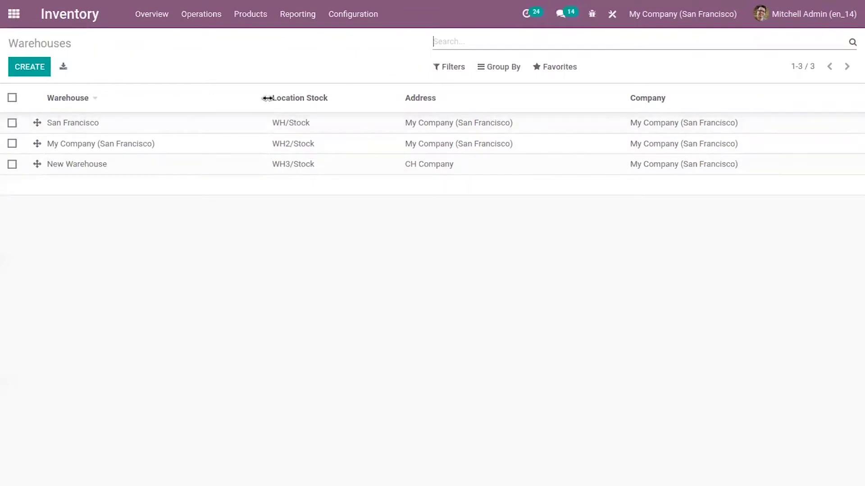
mouse_move(268, 98)
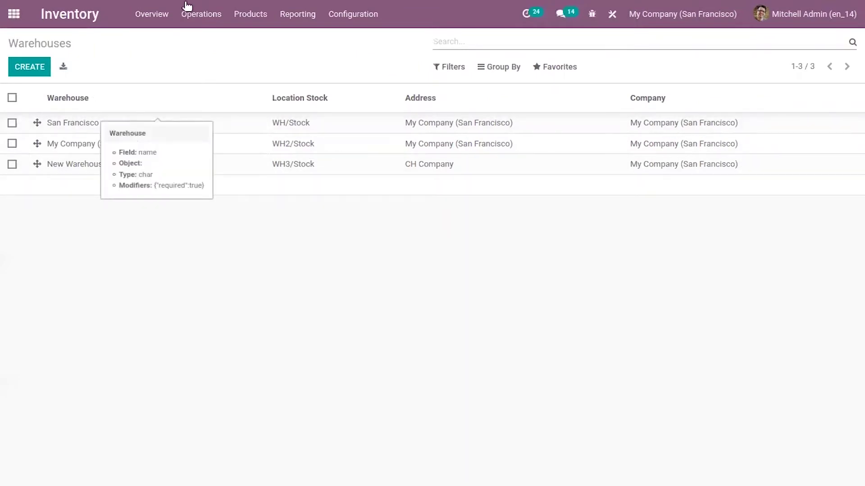
- Go to the Inventory Overview and browse New Warehouse's new operation cards
click(152, 14)
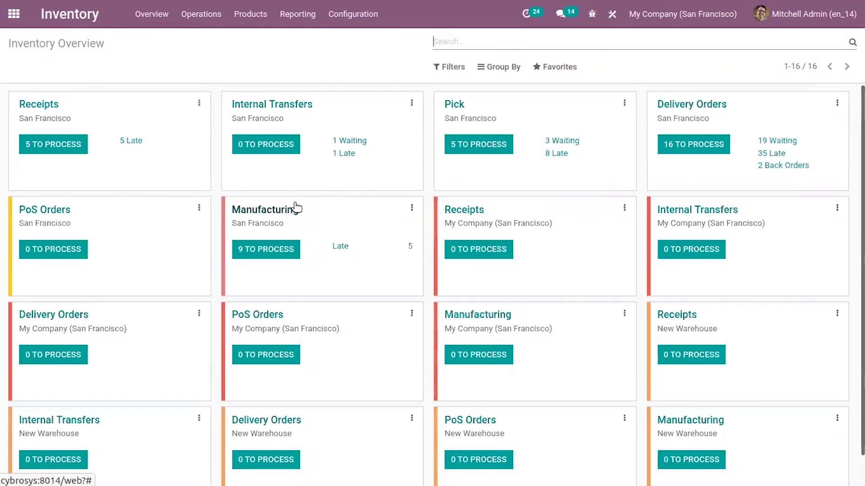
scroll(433, 277, down, 1)
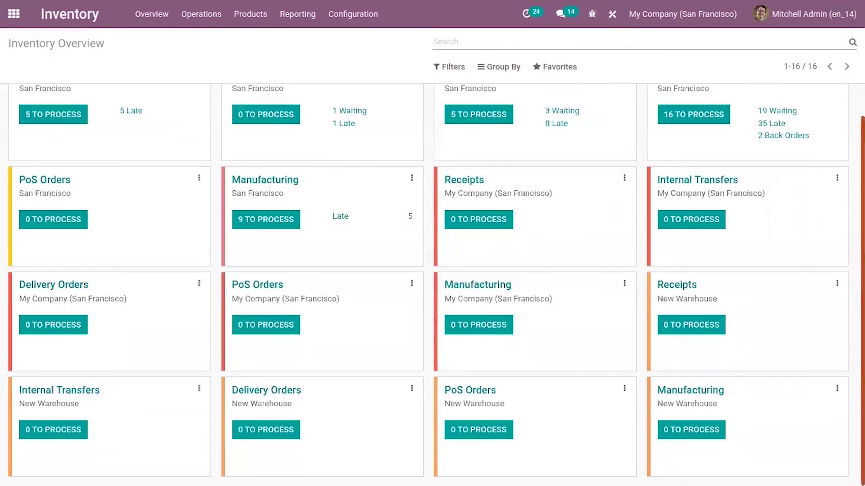
scroll(349, 178, up, 1)
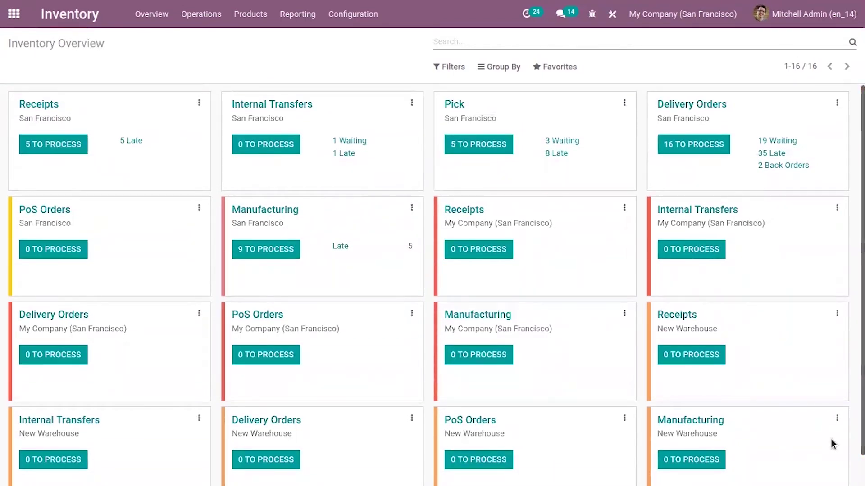
click(219, 12)
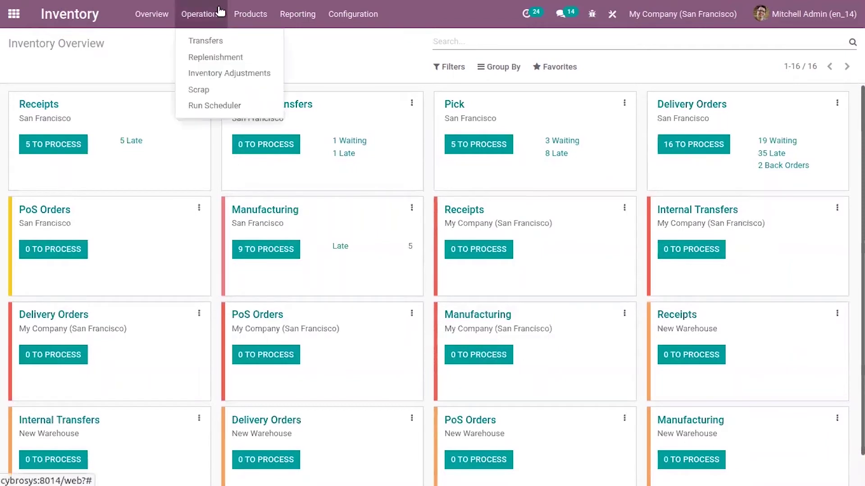
- Create inventory adjustment 'Inventory 2021 new warehouse June' with location WH3/Stock
click(224, 73)
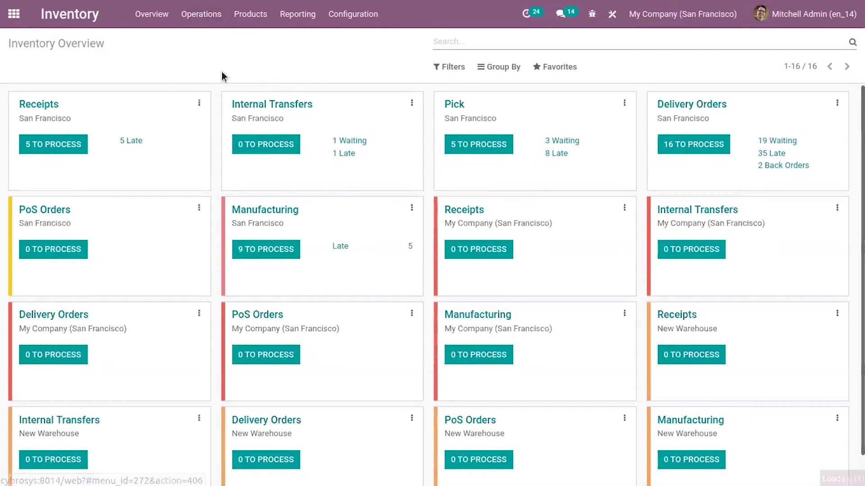
click(32, 67)
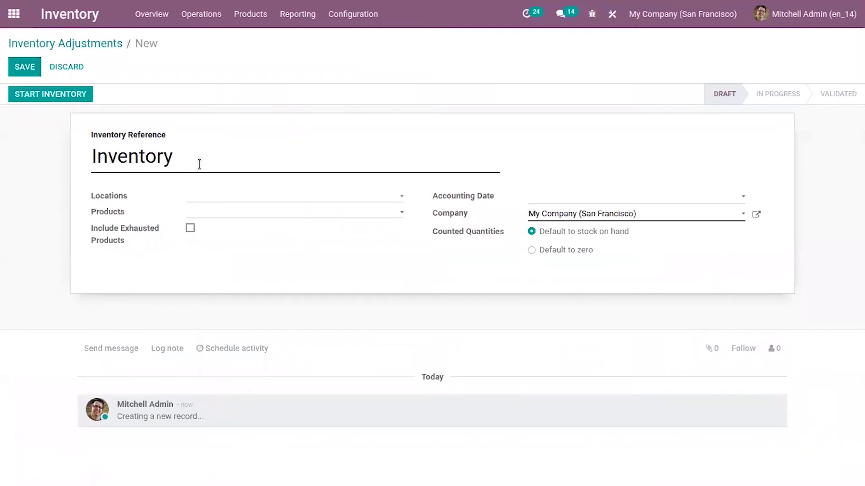
text(2021 new wa)
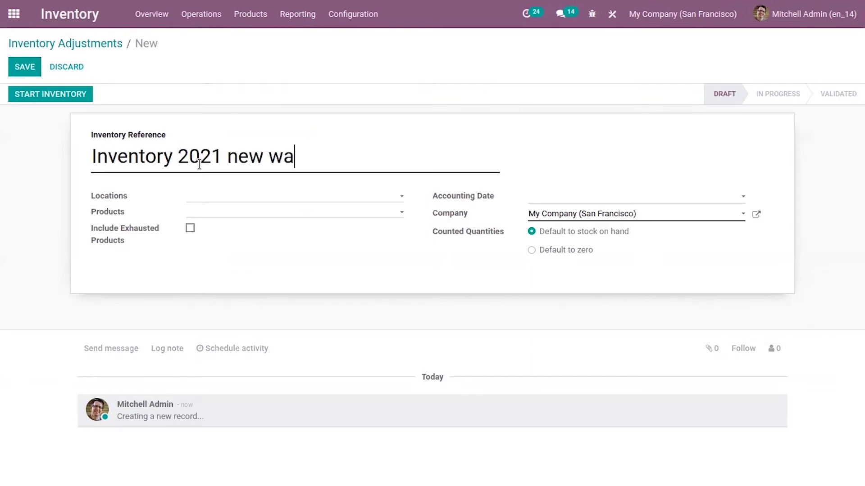
text(reho)
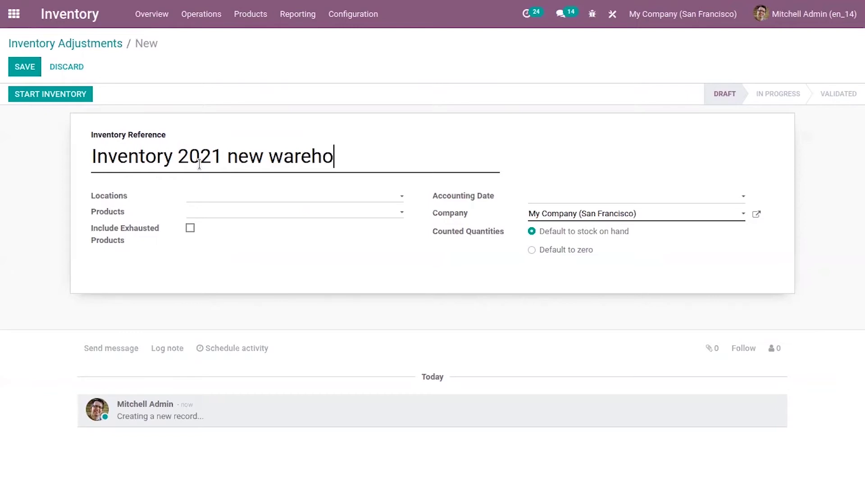
text(use June)
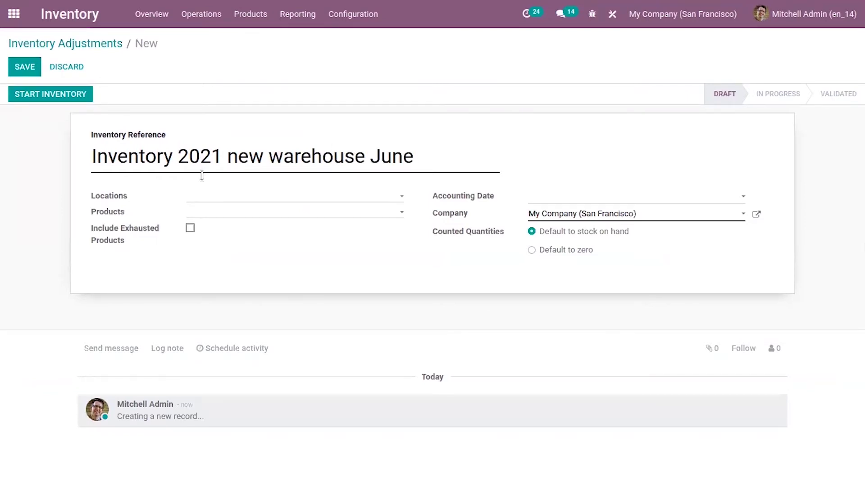
click(238, 198)
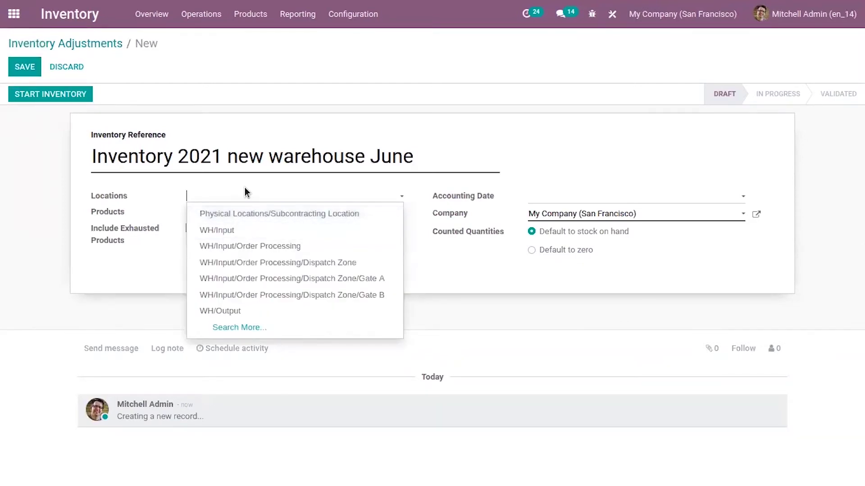
text(wh)
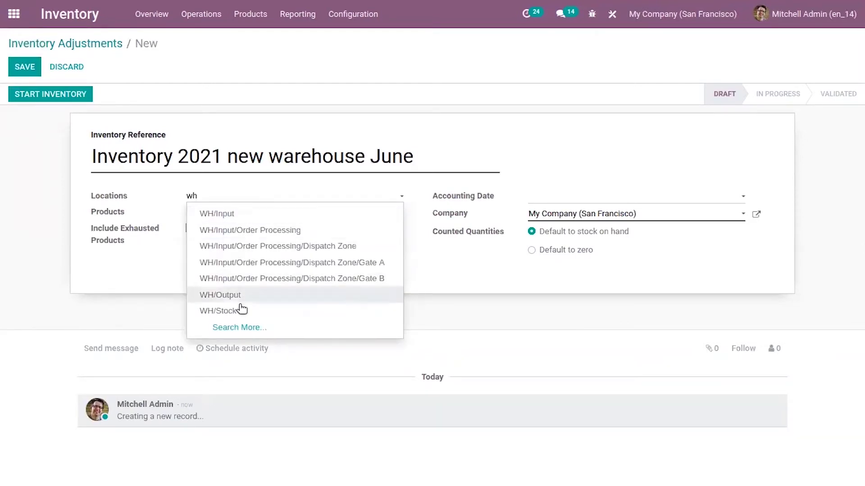
text(3)
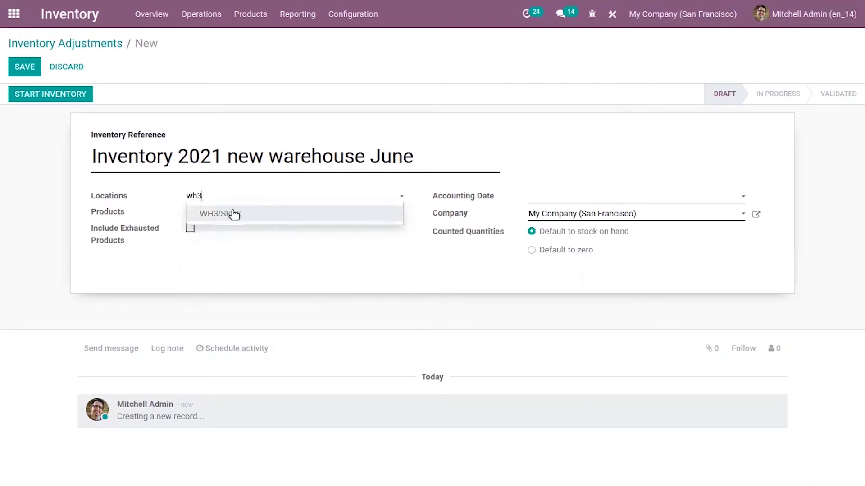
click(233, 214)
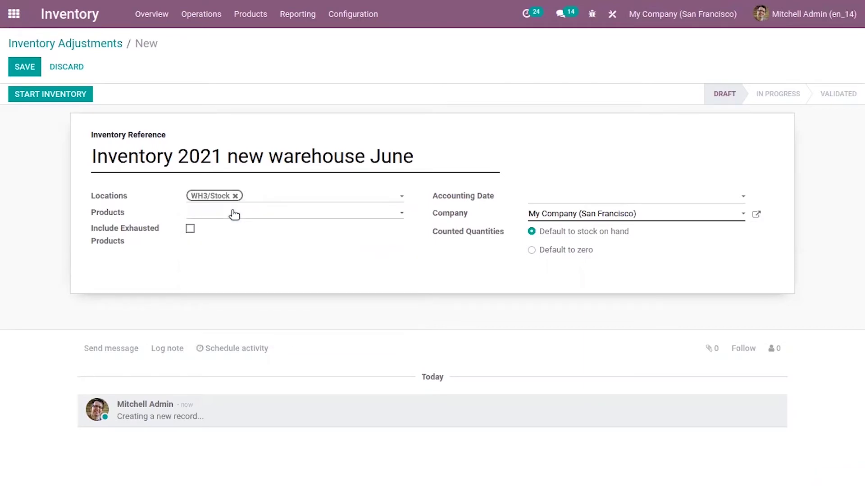
- Add Corner Desk Right Sit and Large Desk as products and start the inventory
click(234, 214)
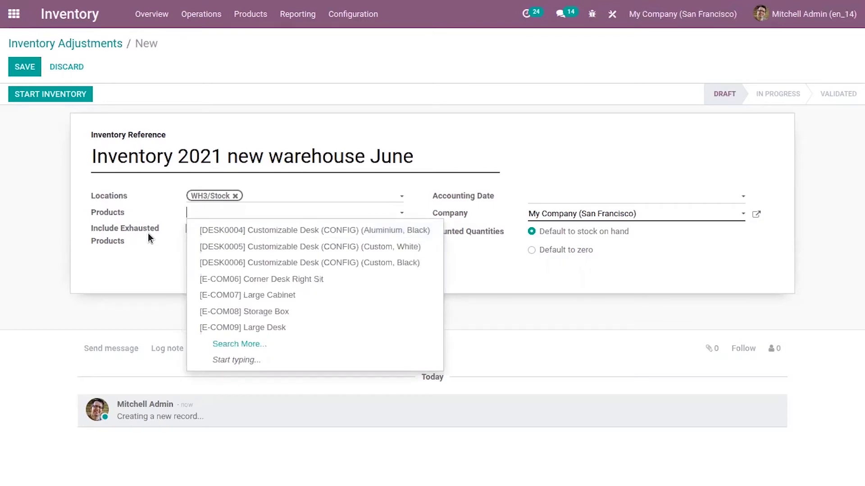
click(247, 279)
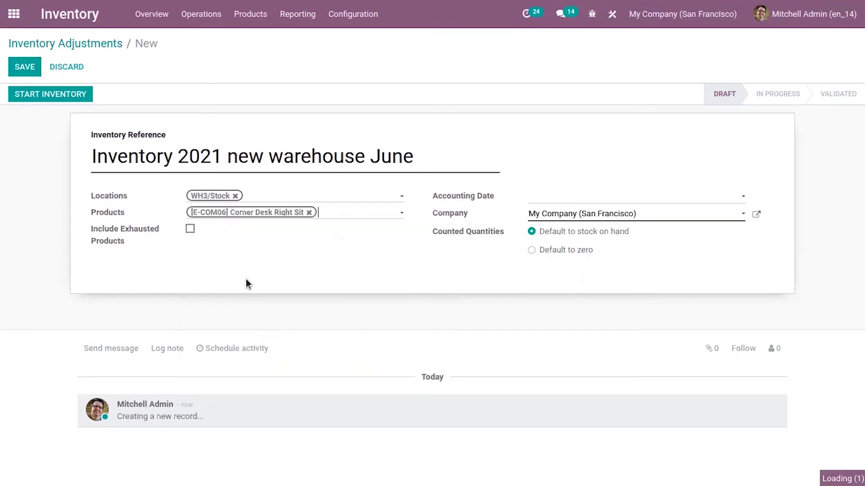
click(335, 213)
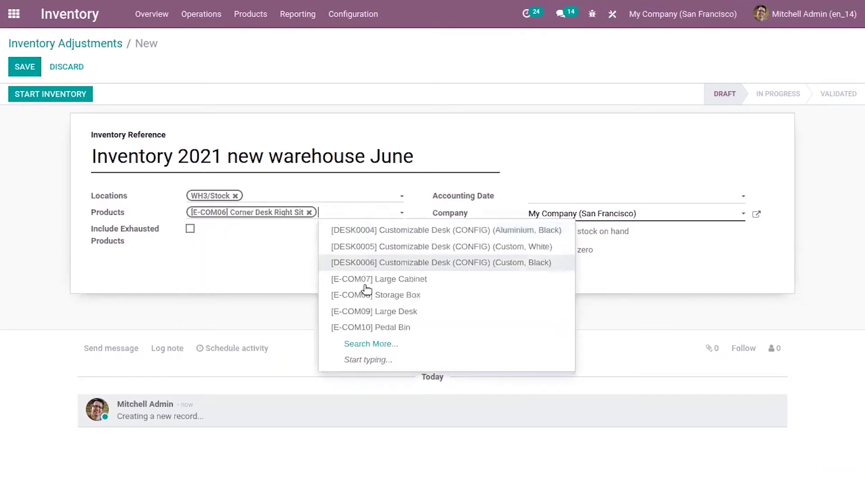
click(380, 311)
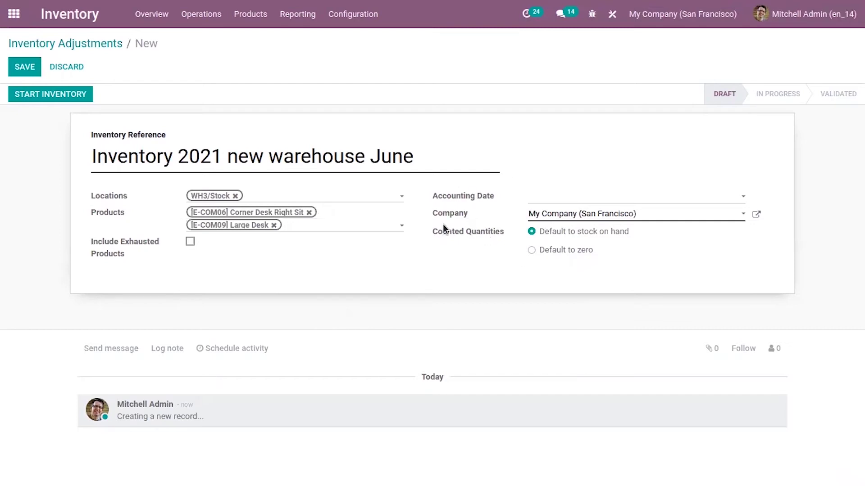
click(64, 95)
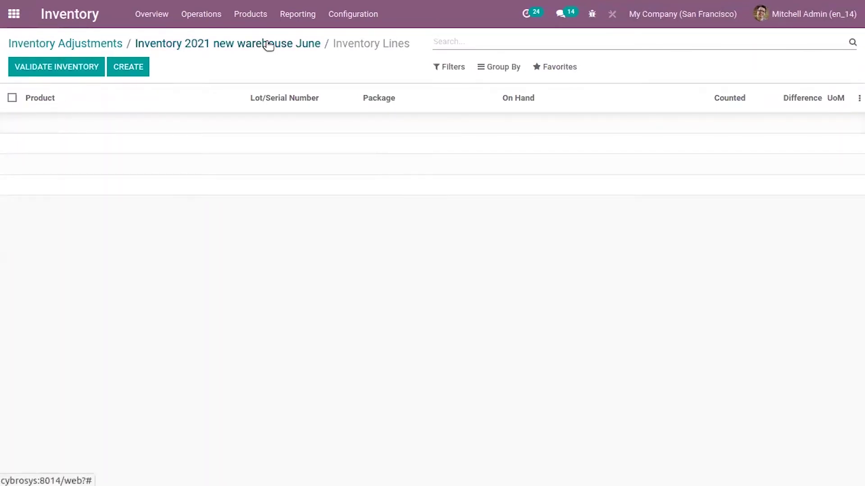
- Add a count line for Corner Desk Right Sit with counted quantity 56
click(135, 68)
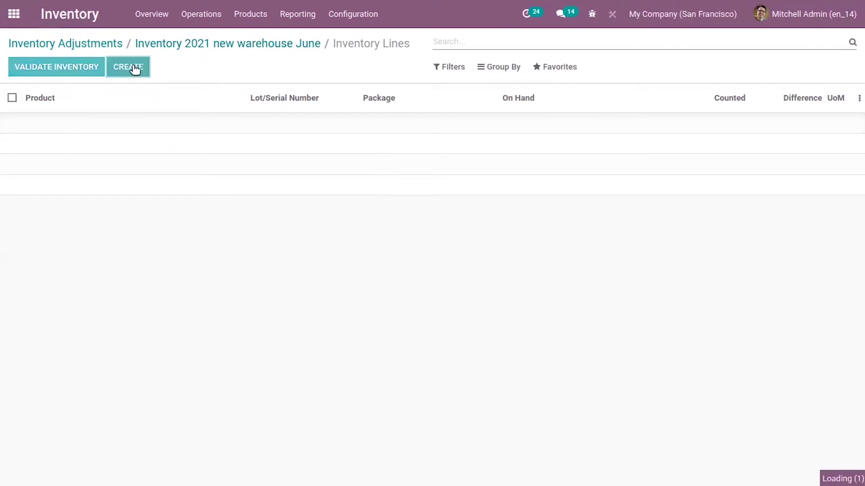
click(130, 123)
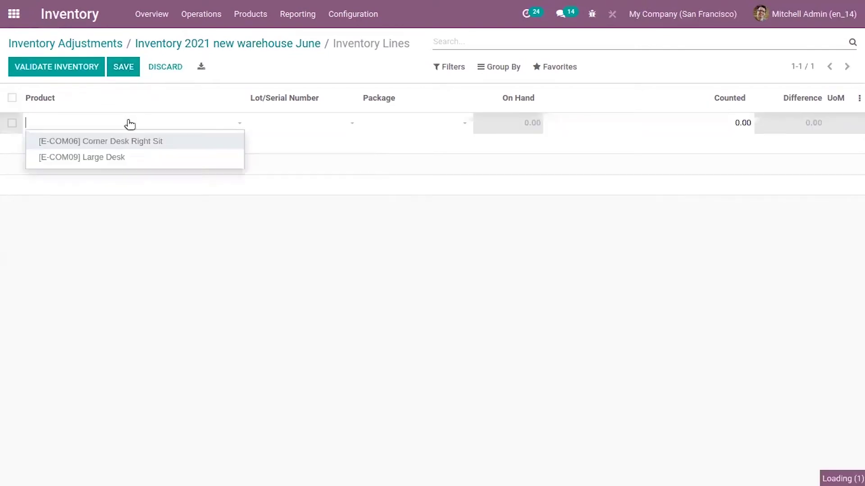
click(148, 141)
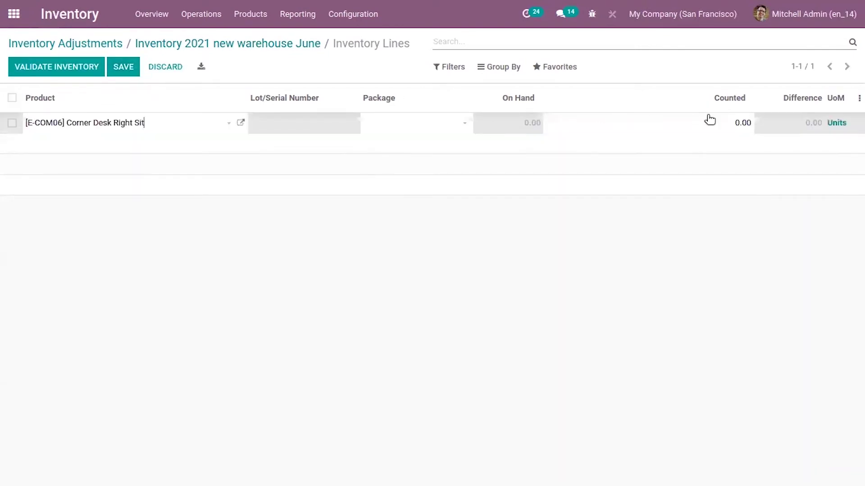
click(735, 121)
text(56)
click(85, 198)
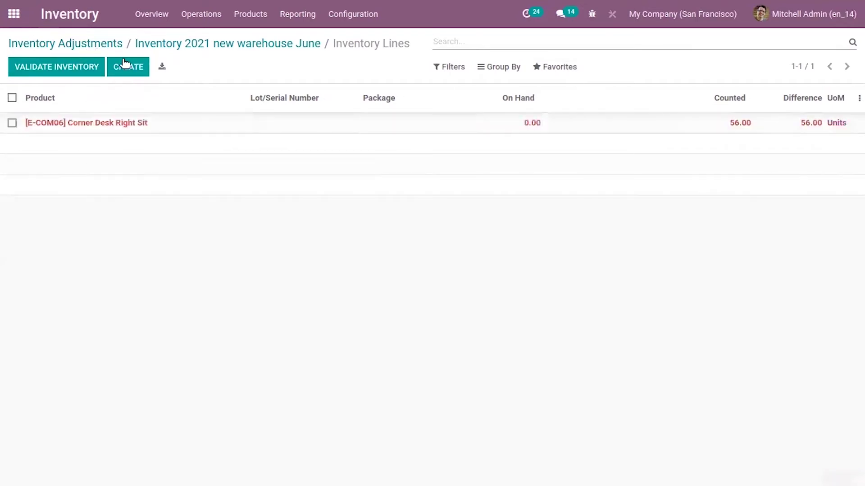
- Add a Large Desk line counted at 40 and validate the inventory
click(128, 67)
click(81, 122)
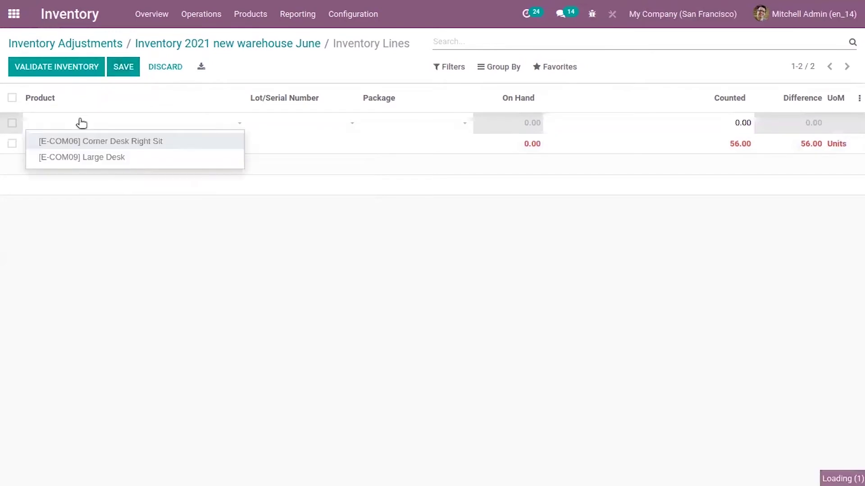
click(116, 157)
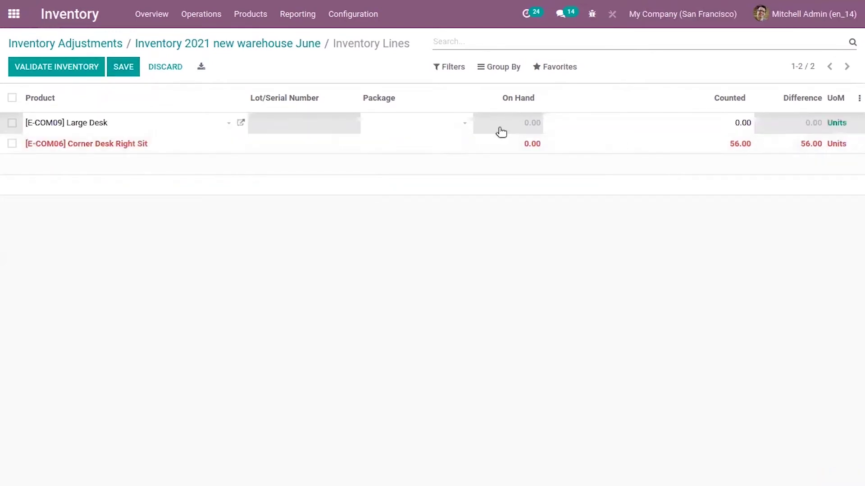
click(742, 120)
text(40)
click(573, 262)
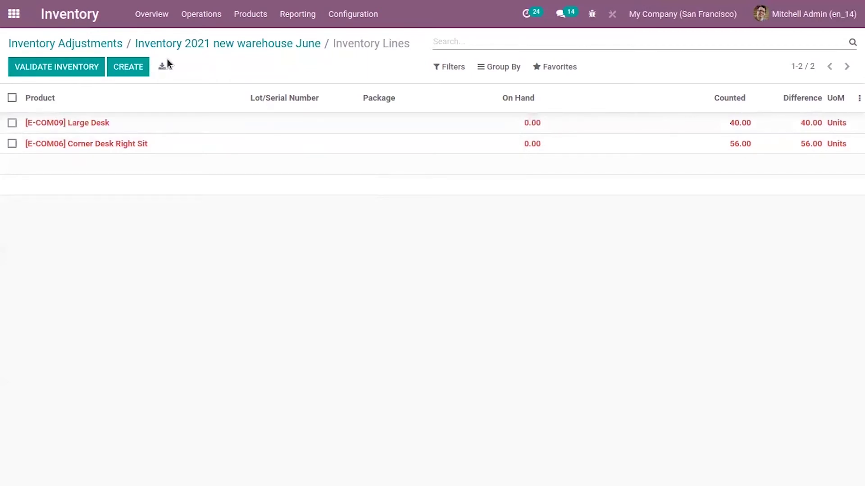
click(57, 68)
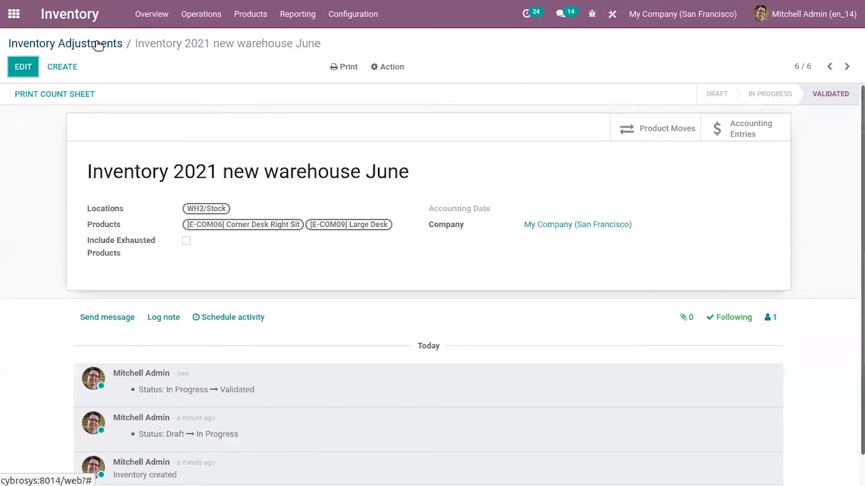
- Confirm the June count is Validated, then return to the Inventory Overview dashboard
click(98, 44)
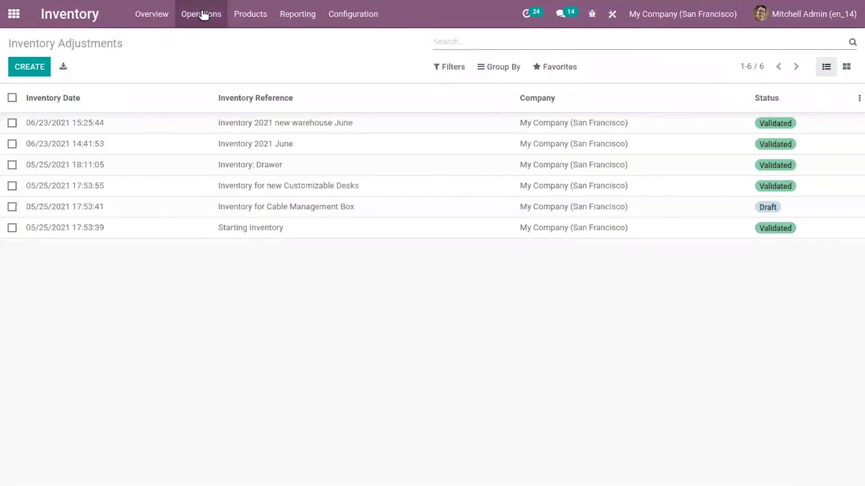
click(203, 14)
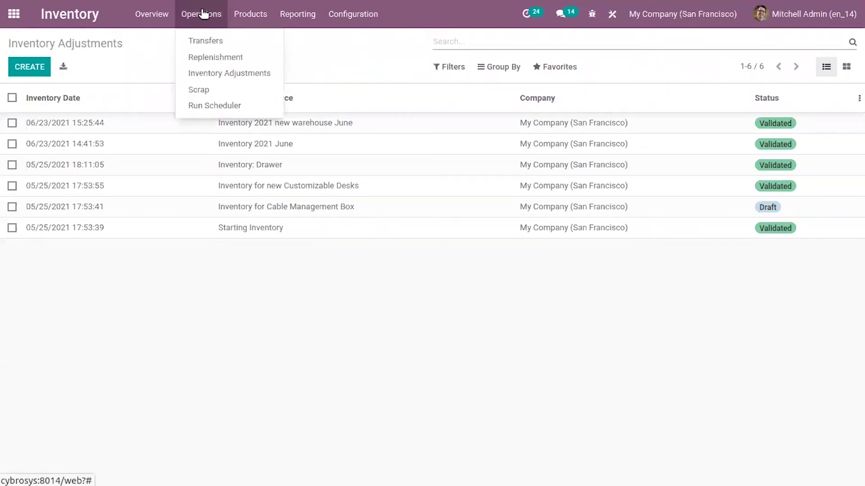
click(207, 42)
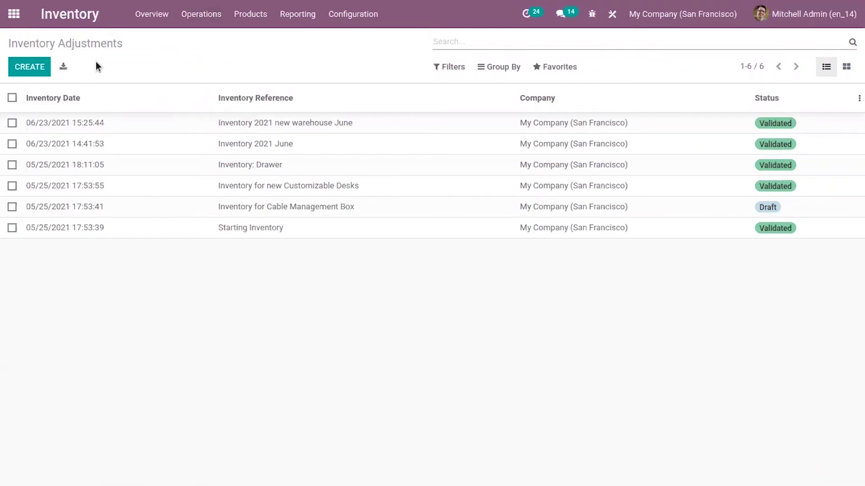
click(151, 14)
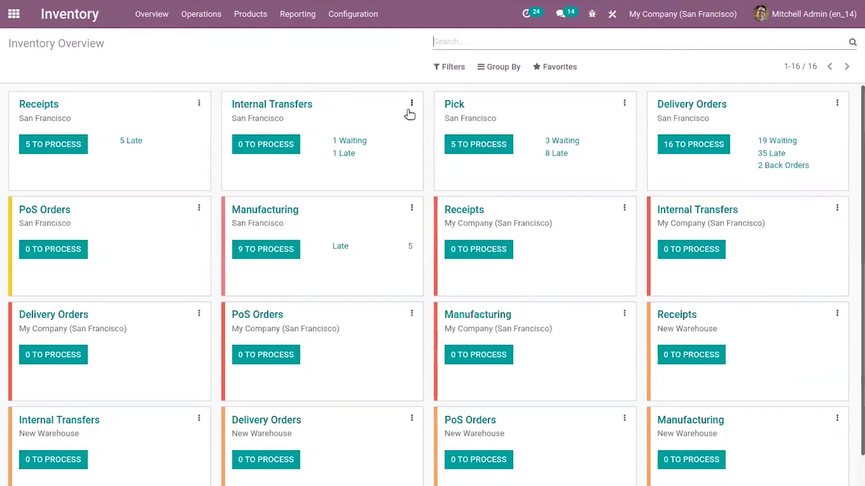
click(412, 104)
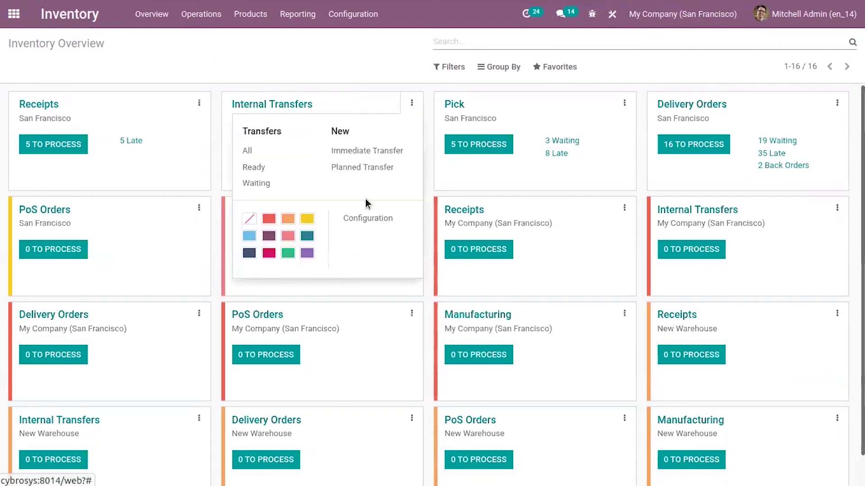
- Start a planned internal transfer from WH/Stock to WH3/Stock
click(348, 168)
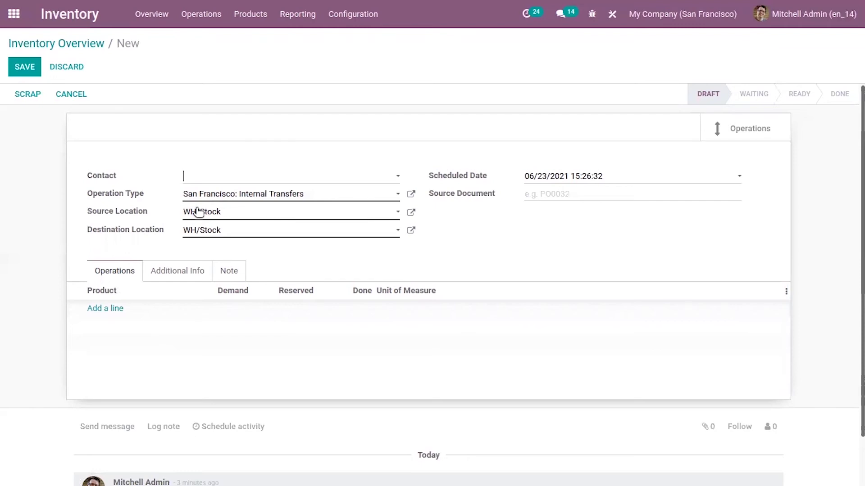
click(198, 212)
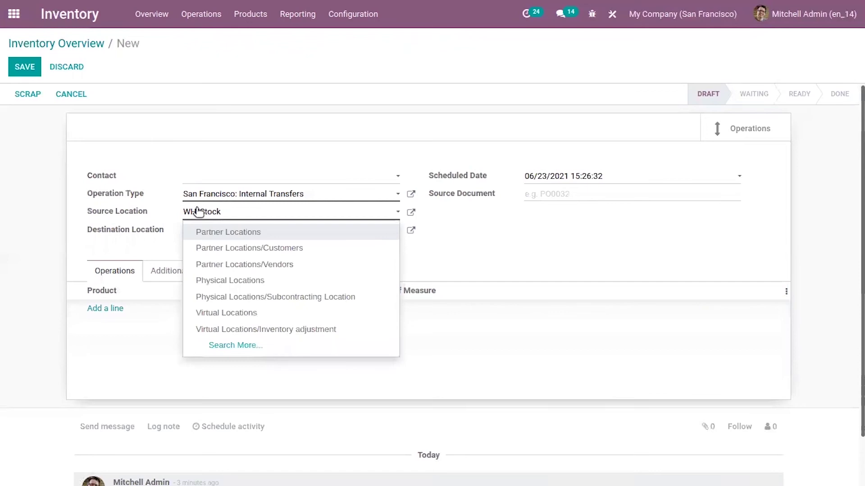
click(171, 215)
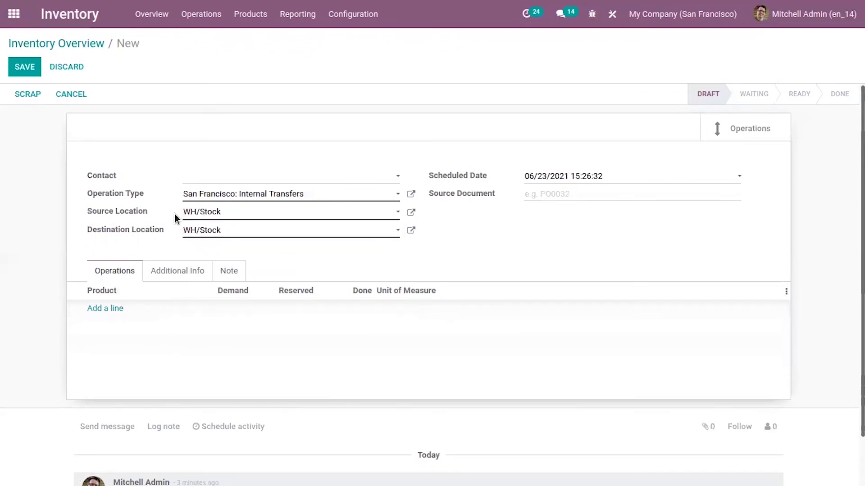
click(201, 231)
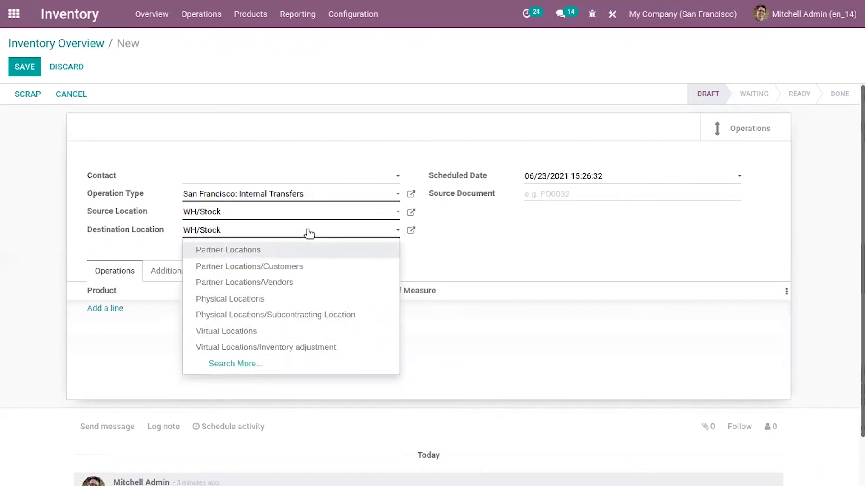
key(Right)
key(Right)
key(Right)
key(BackSpace)
key(BackSpace)
key(BackSpace)
key(BackSpace)
key(BackSpace)
key(BackSpace)
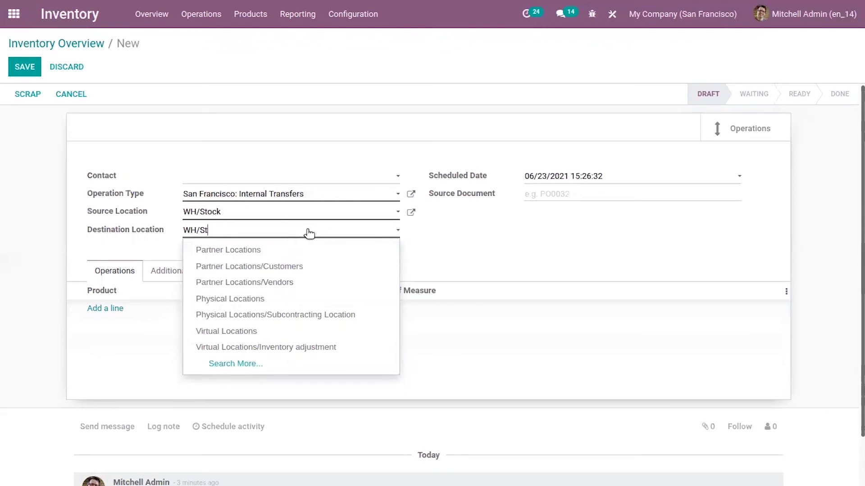
text(3)
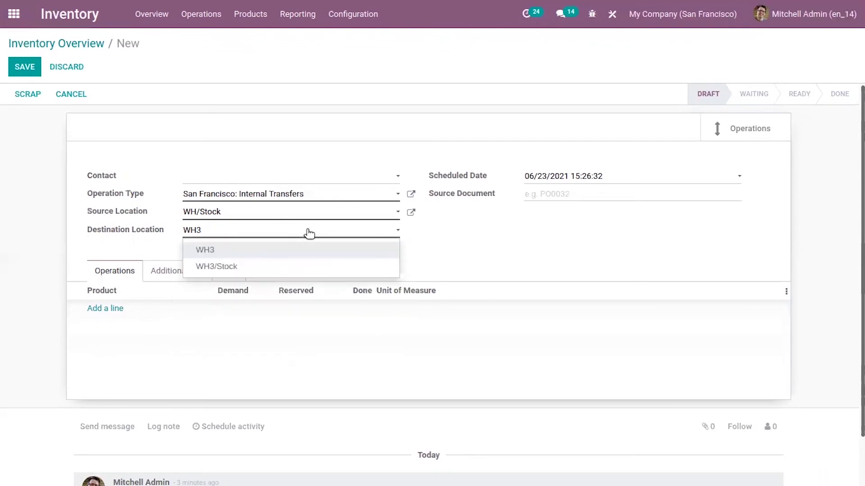
click(235, 270)
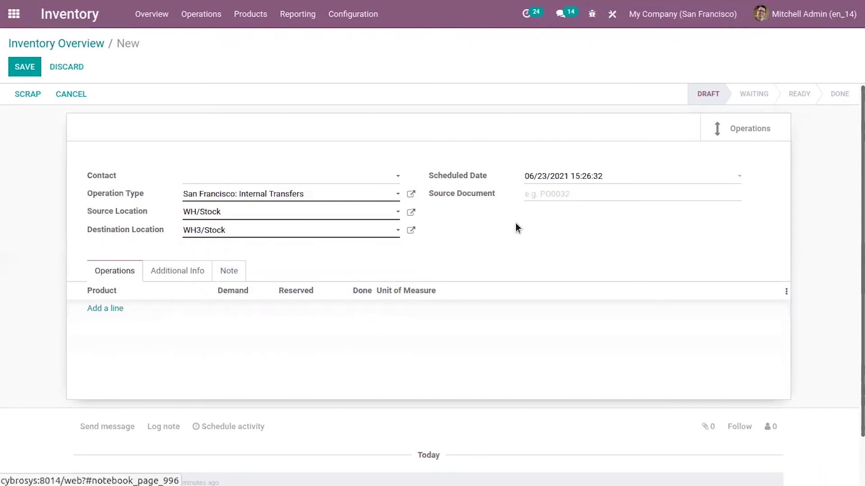
- Add Large Cabinet with a demand of 5 and save the transfer
click(104, 309)
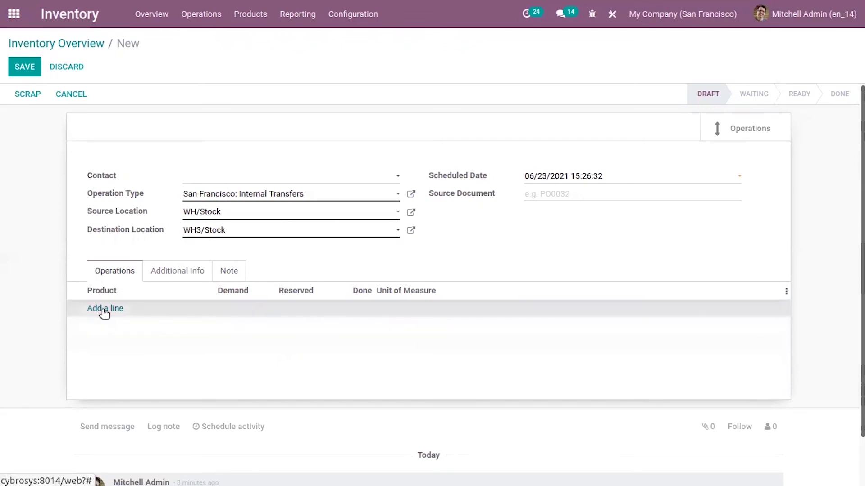
click(103, 311)
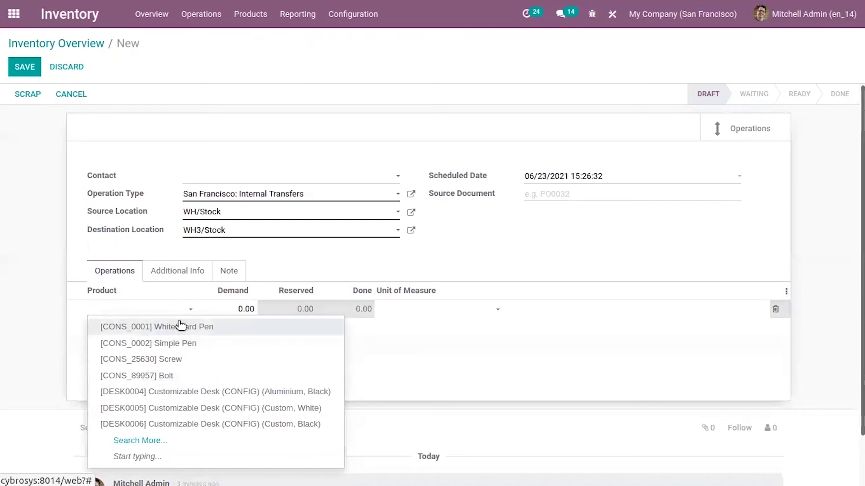
text(ca)
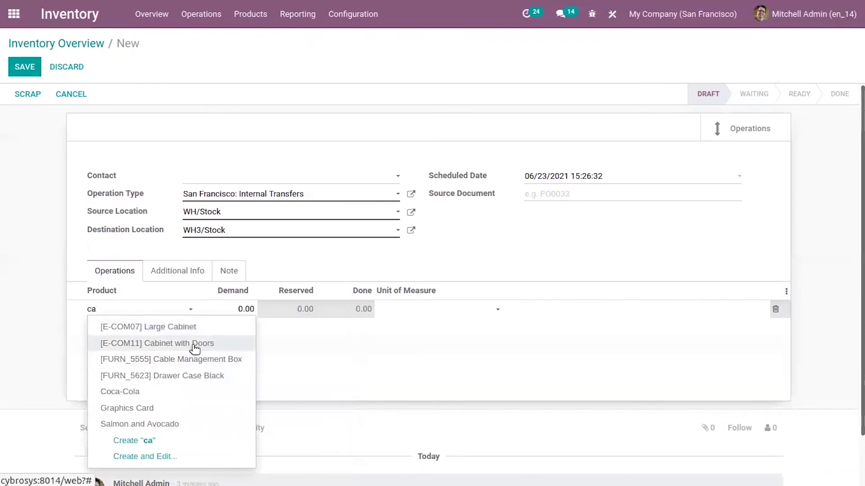
key(BackSpace)
key(BackSpace)
text(la)
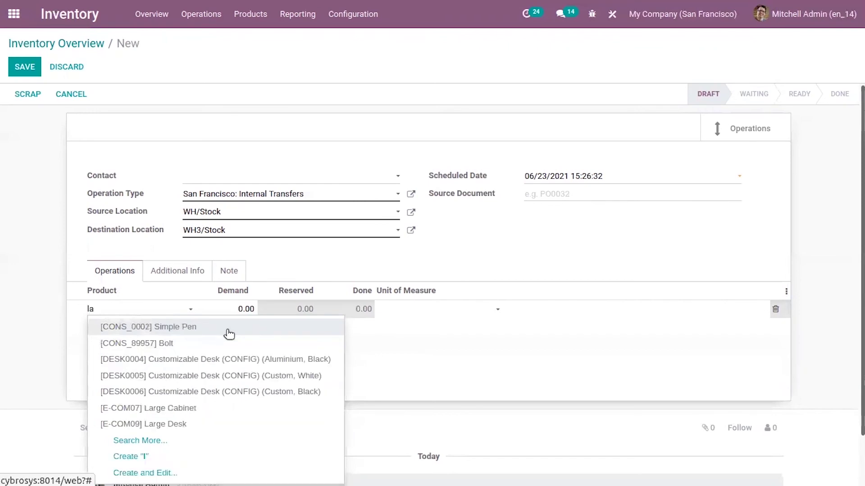
text(r)
click(195, 328)
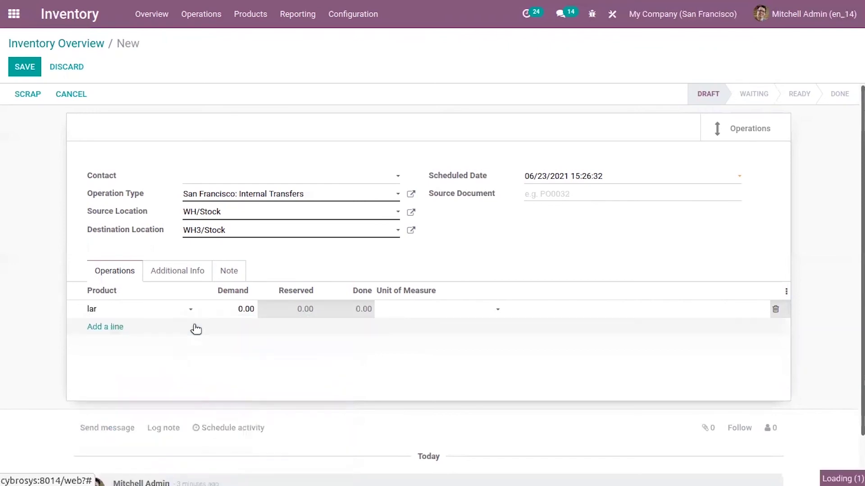
click(242, 311)
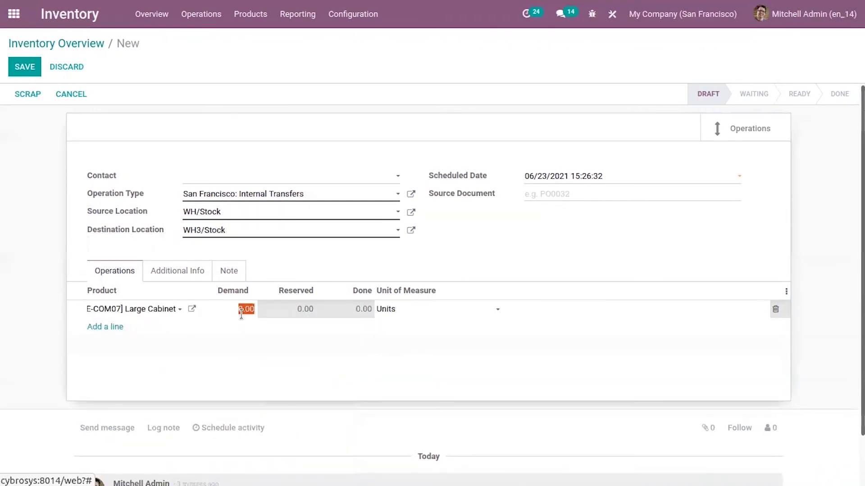
text(50)
key(BackSpace)
key(BackSpace)
text(5)
click(301, 266)
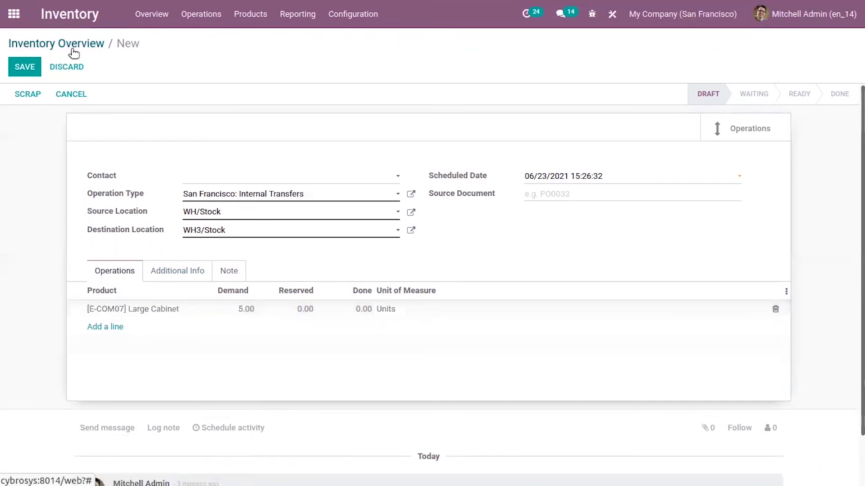
click(24, 66)
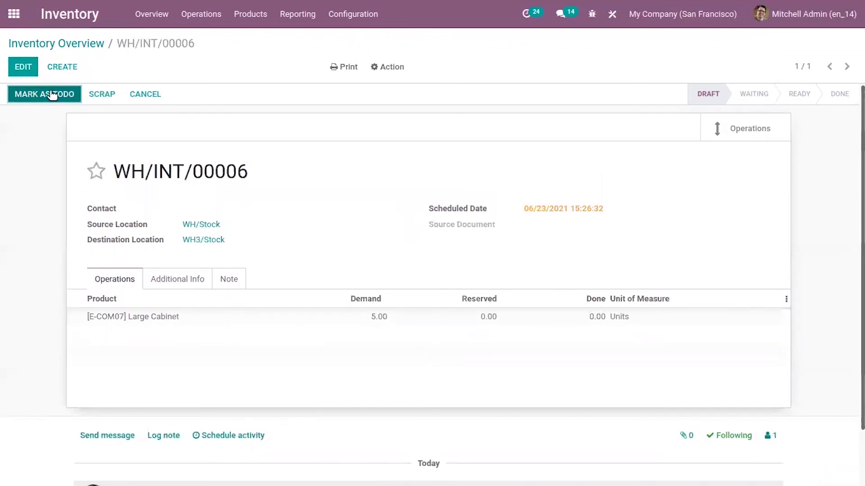
- Mark WH/INT/00006 as To Do, check availability, and validate it
click(53, 94)
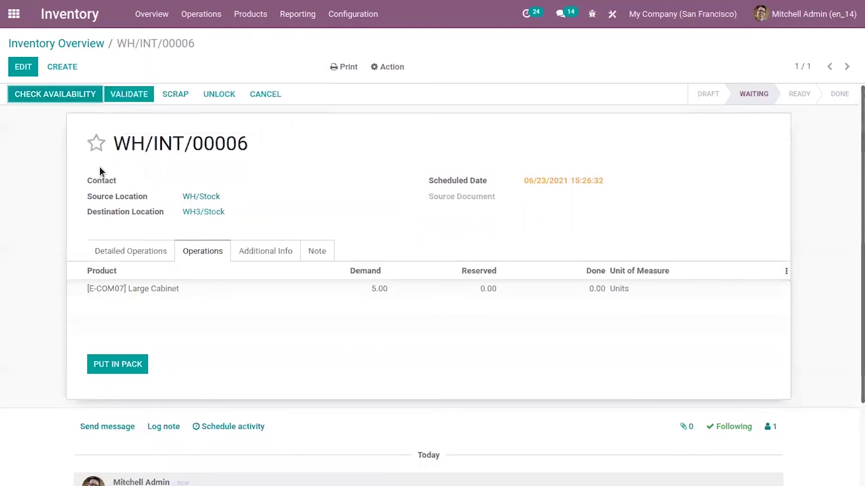
click(63, 90)
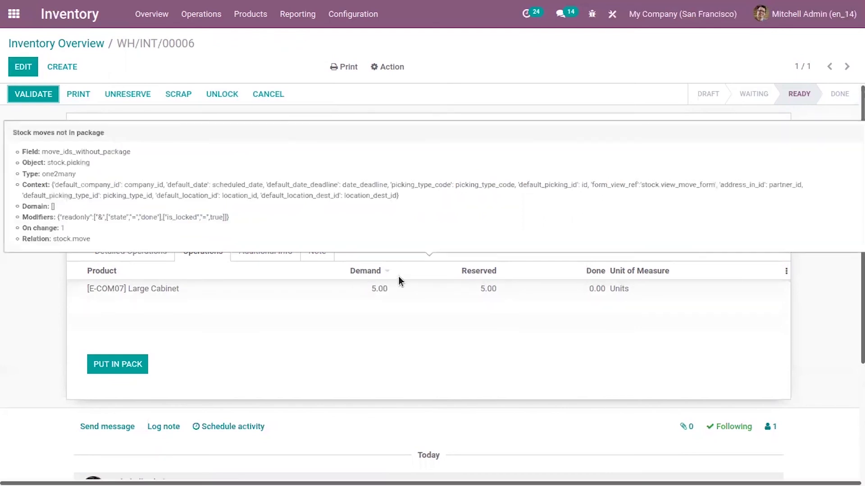
click(47, 95)
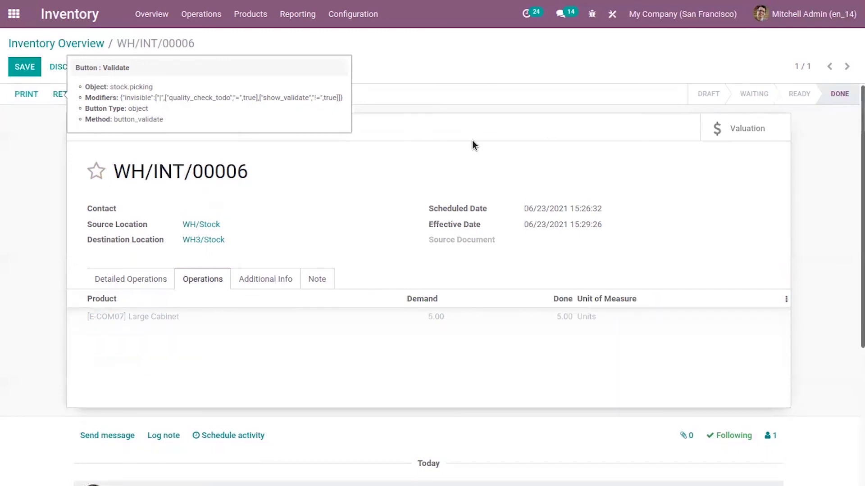
mouse_move(196, 4)
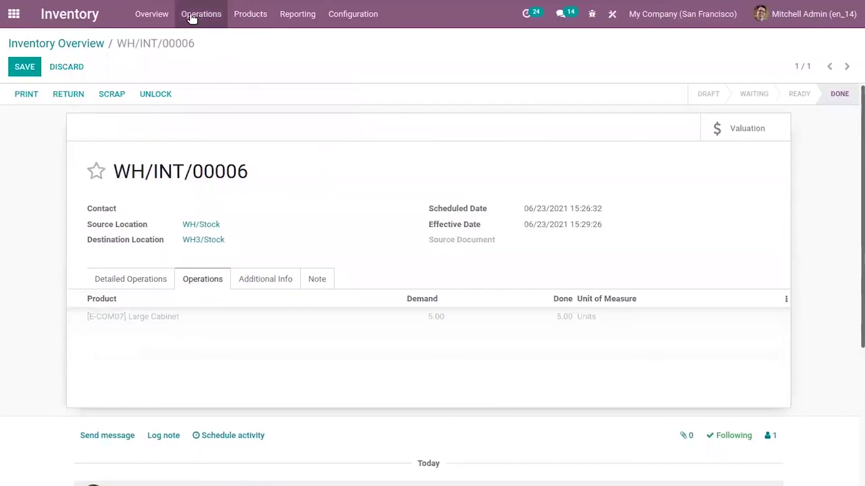
- Open Product Moves, then the WH/INT/00006 Large Cabinet move's WH3/Stock location
click(193, 15)
mouse_move(299, 14)
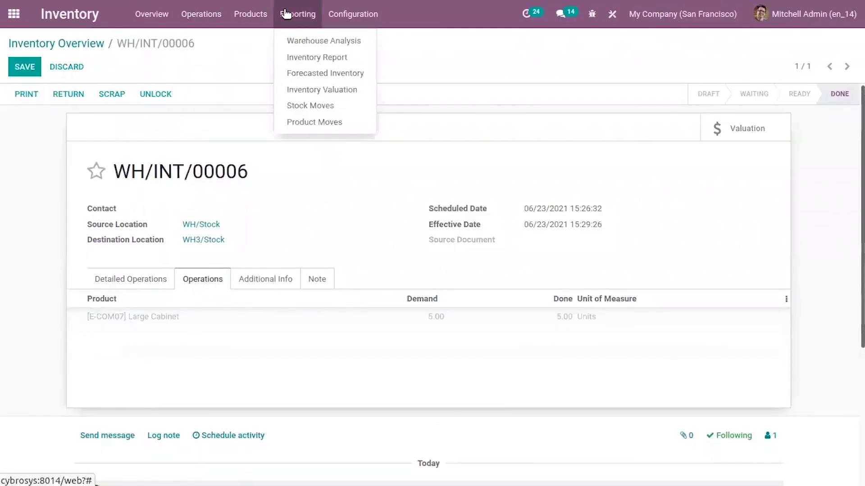
click(349, 120)
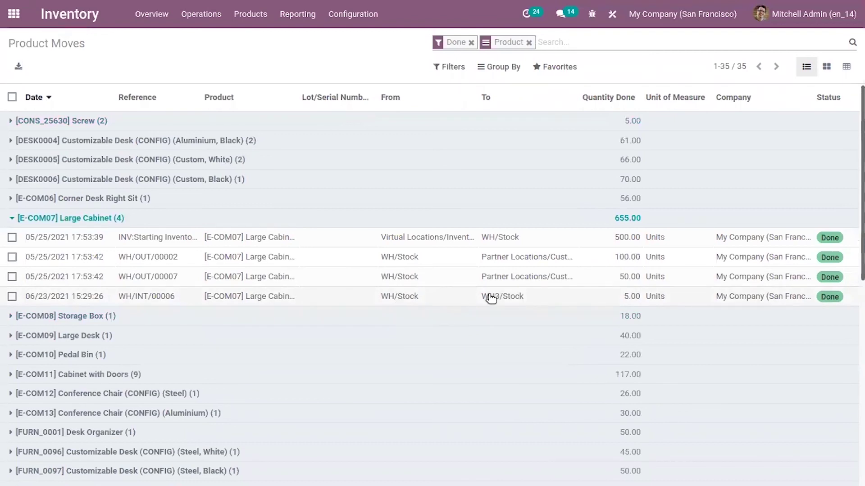
click(541, 298)
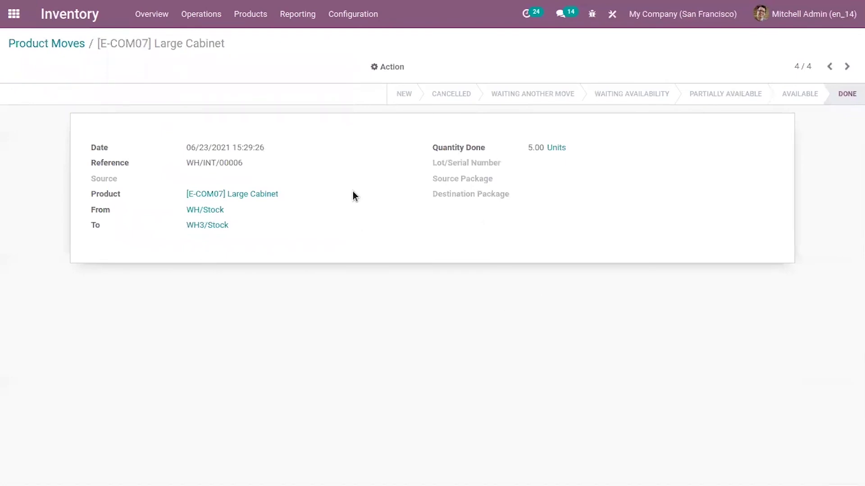
click(208, 226)
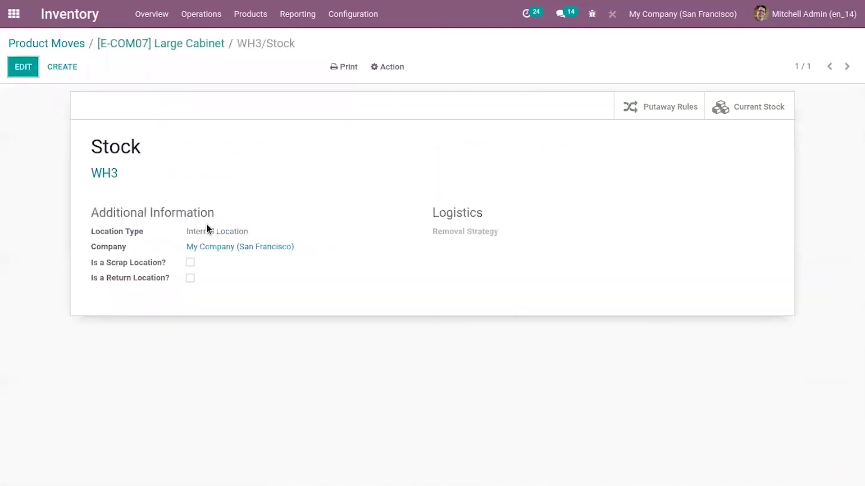